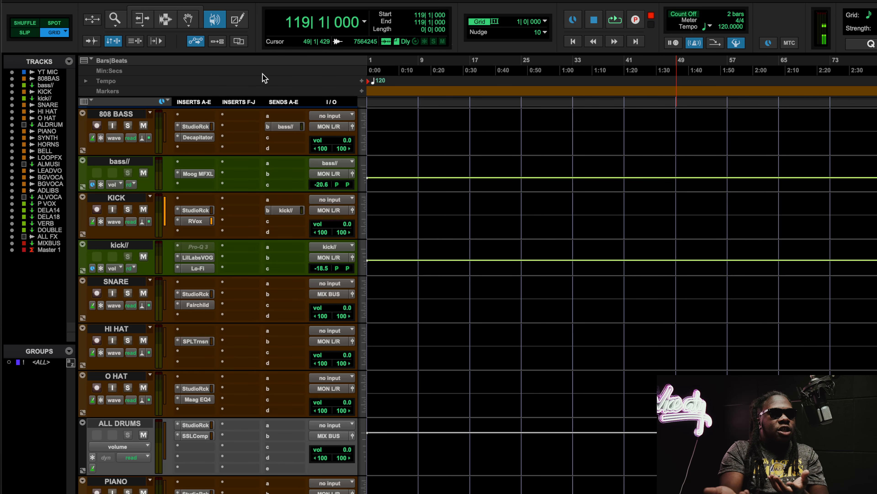
- Inspect the StudioRack chain on the 808 BASS track, viewing its SSLGChannel and NLS Channel plugins, and close it
left_click(193, 128)
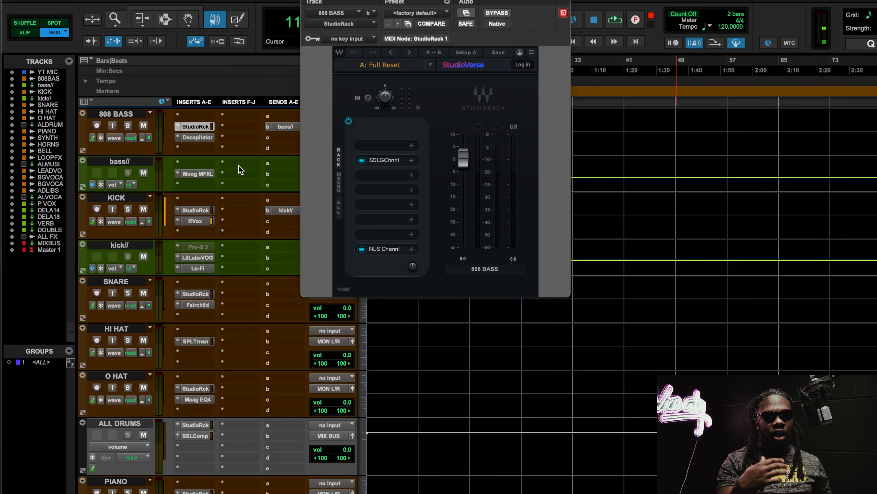
left_click_drag(438, 2, 332, 92)
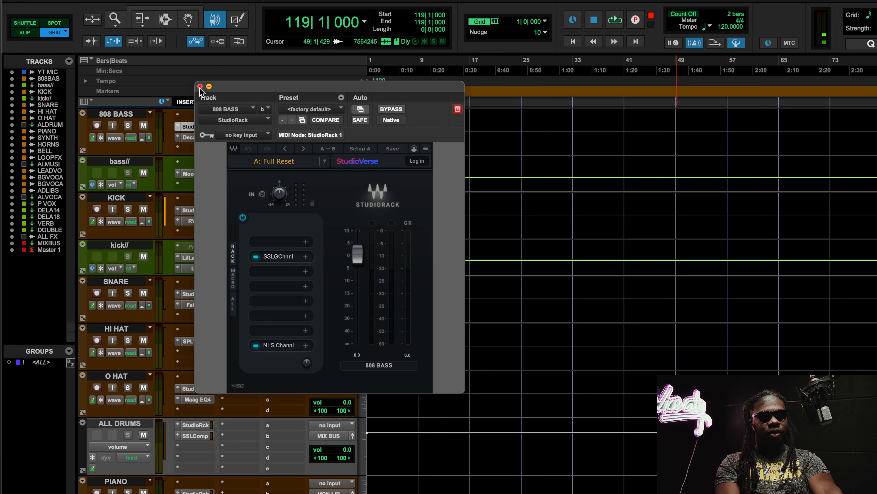
left_click(278, 256)
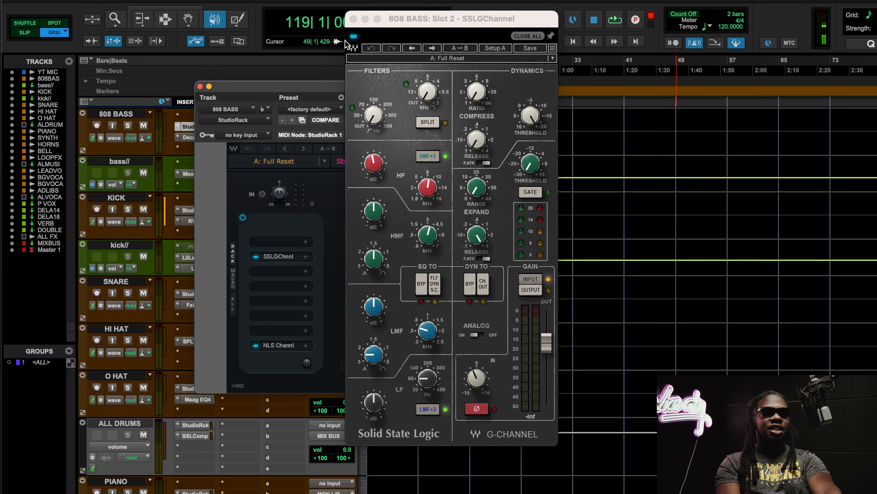
left_click(346, 15)
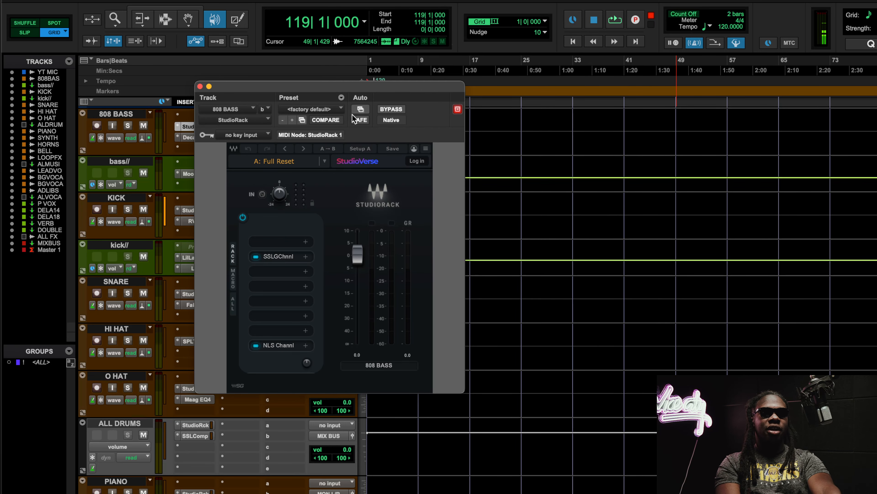
left_click(278, 345)
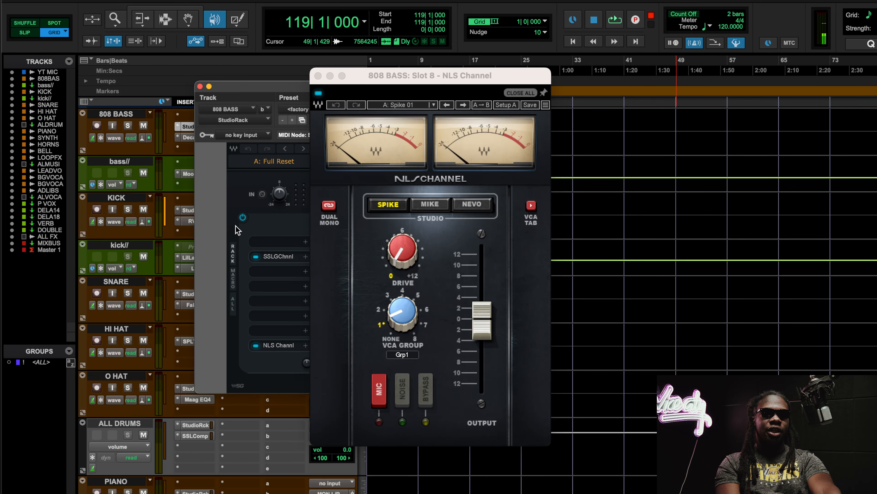
left_click(278, 256)
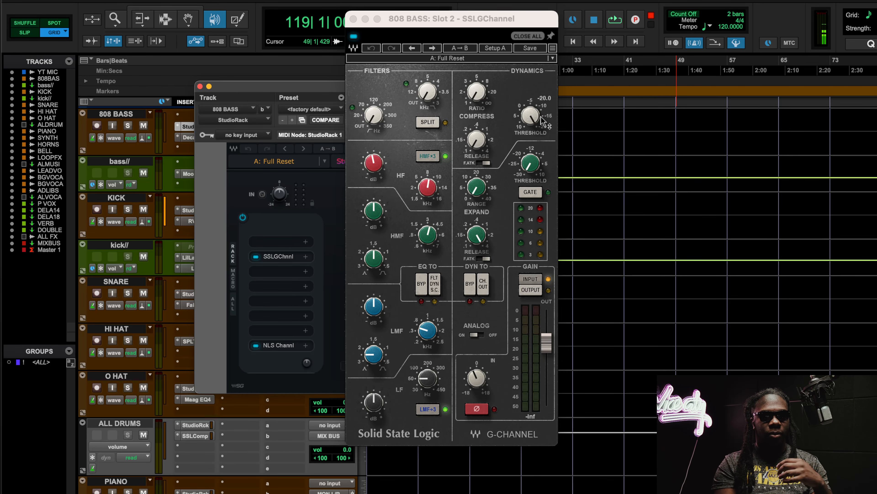
left_click(200, 86, "alt")
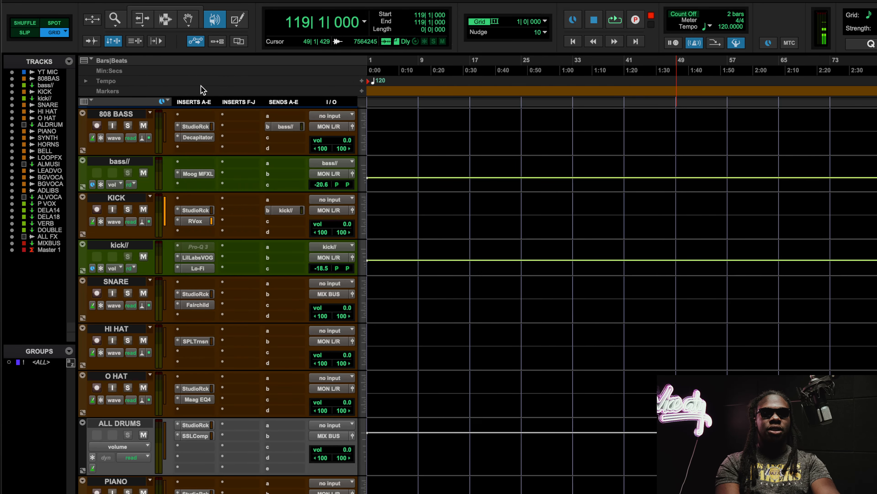
- Look over the template's tracks, view the SSLComp bus compressor on the ALL DRUMS track and close it
scroll(311, 333, "down", 15)
scroll(217, 428, "up", 20)
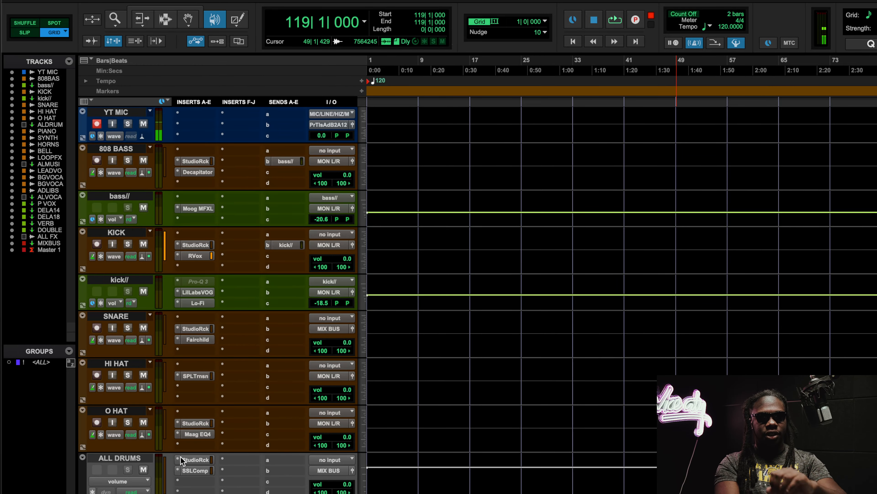
left_click(193, 470)
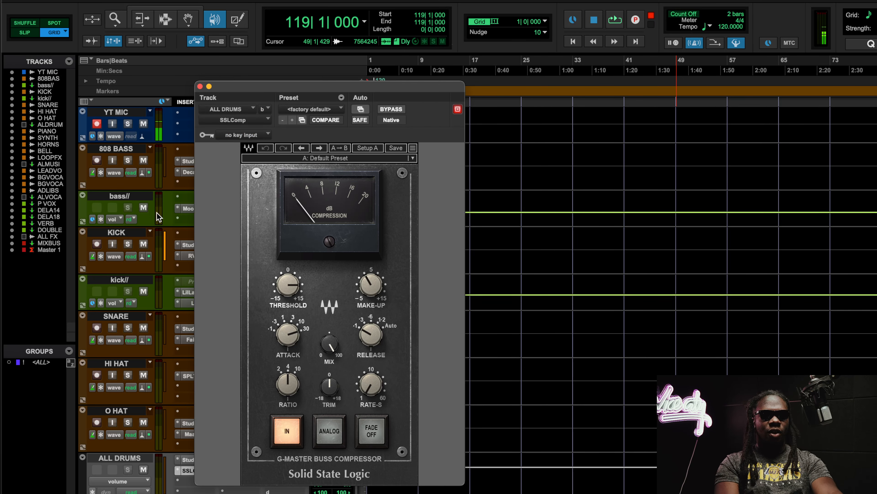
left_click(200, 87)
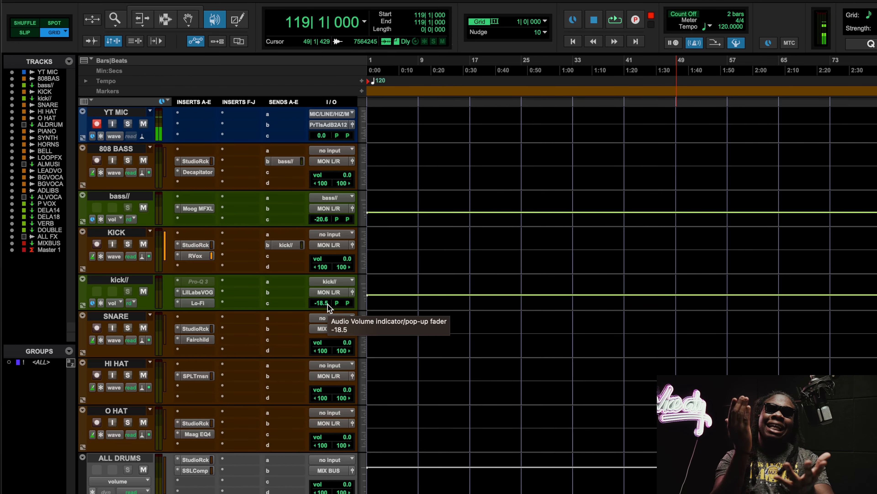
- Cycle Decapitator on the 808 BASS track through styles E, N, T and P, return it to style A and close it
left_click(200, 172)
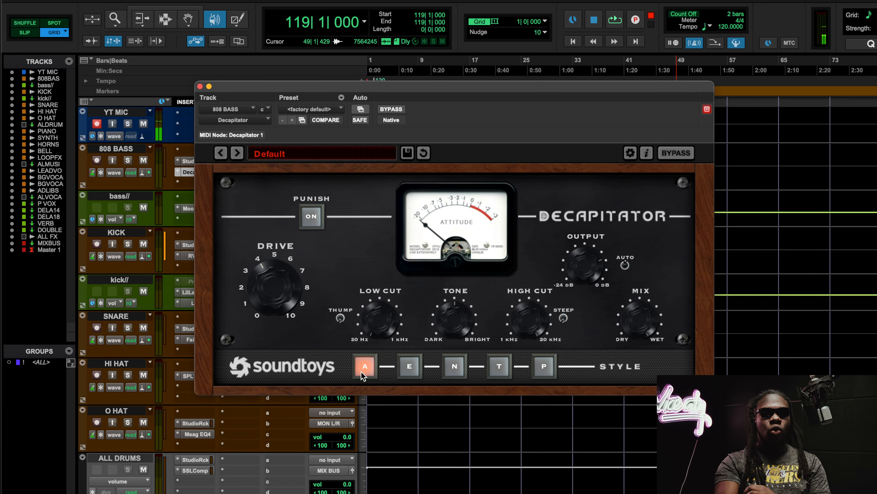
left_click(410, 365)
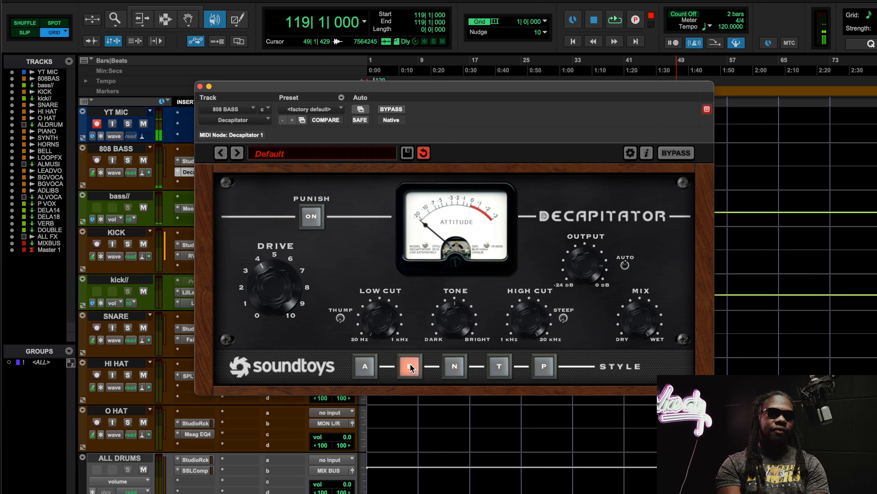
left_click(451, 367)
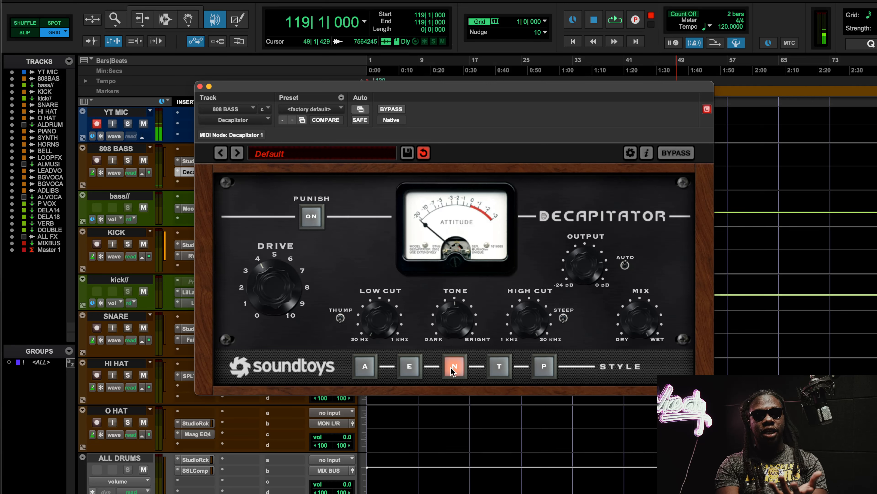
left_click(500, 367)
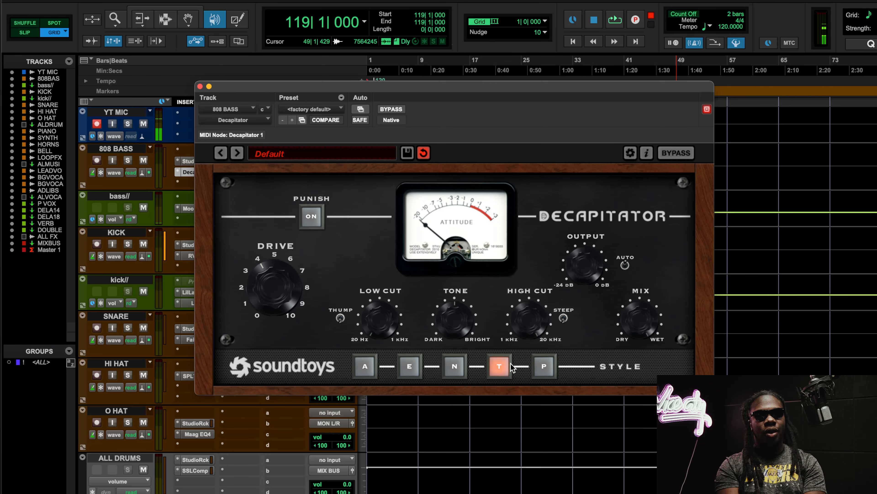
left_click(550, 367)
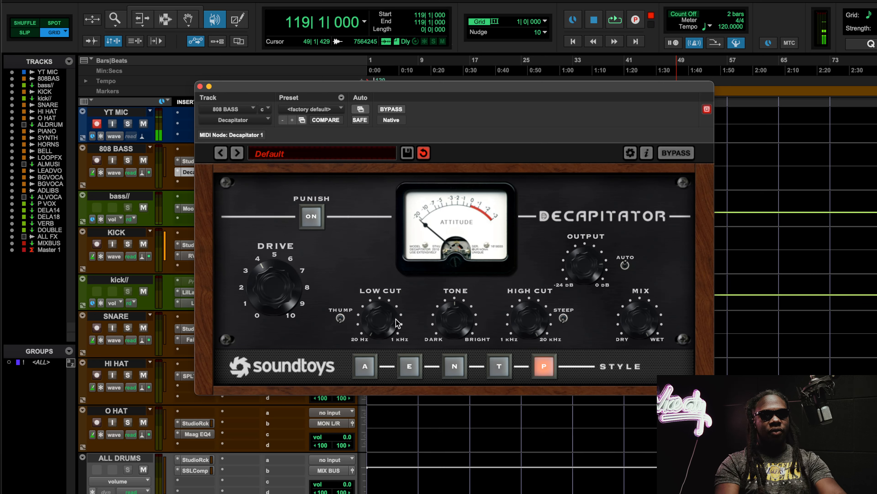
left_click(360, 372)
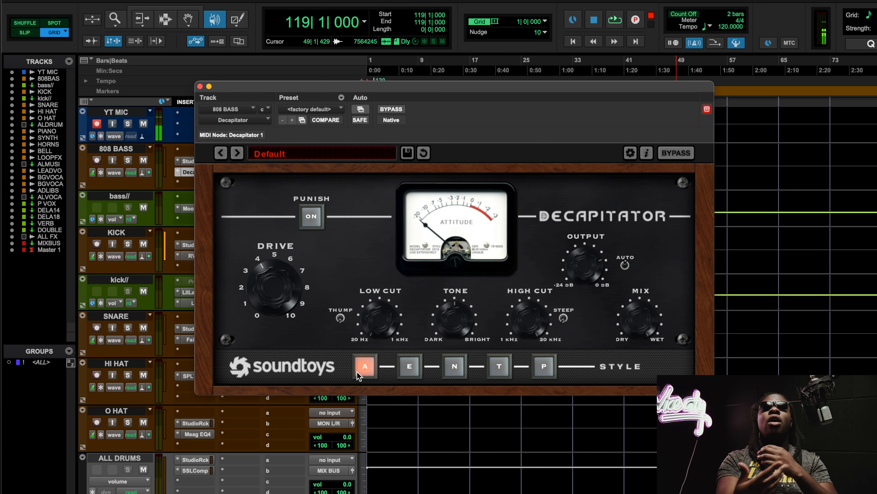
left_click(200, 86)
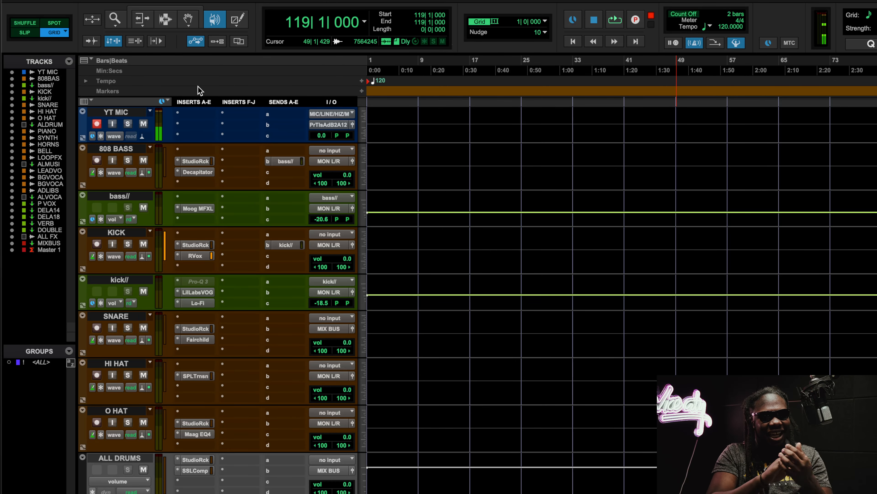
- Try slopes 3, 4 and 1 in the Moog filter on the bass// track, return to slope 2 and close the plugin
left_click(198, 208)
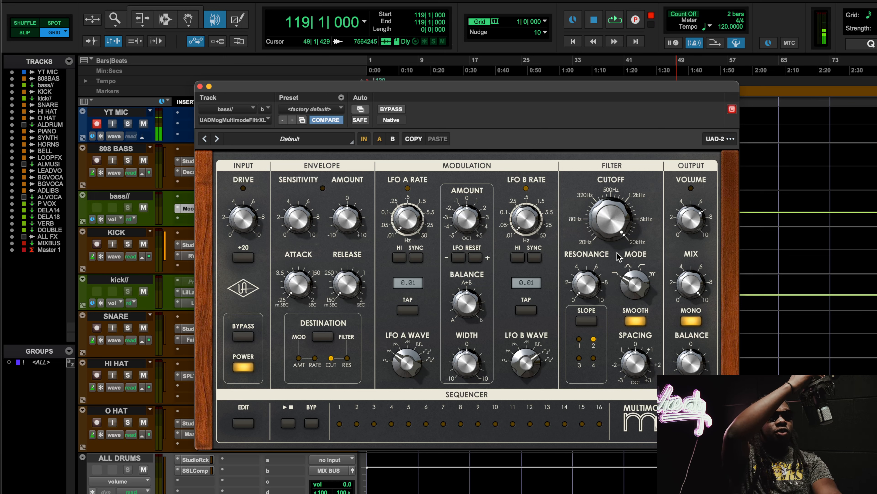
left_click(579, 359)
left_click(592, 359)
left_click(579, 338)
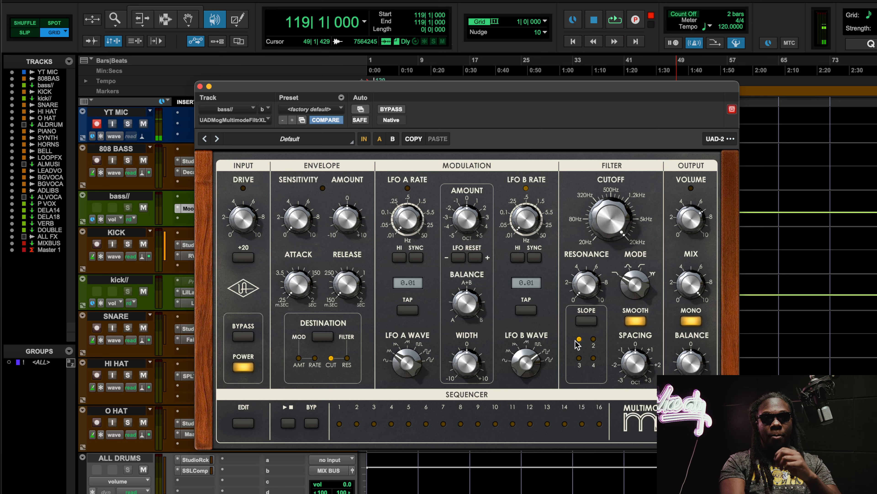
left_click(594, 341)
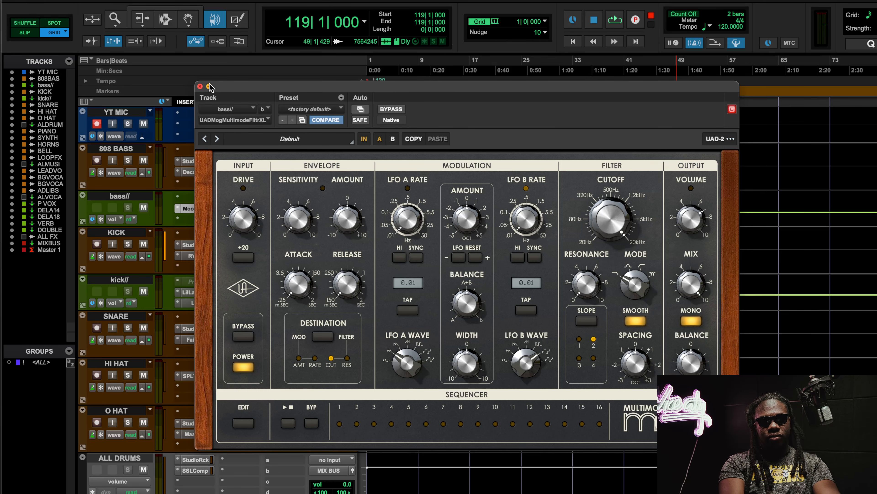
left_click(200, 86)
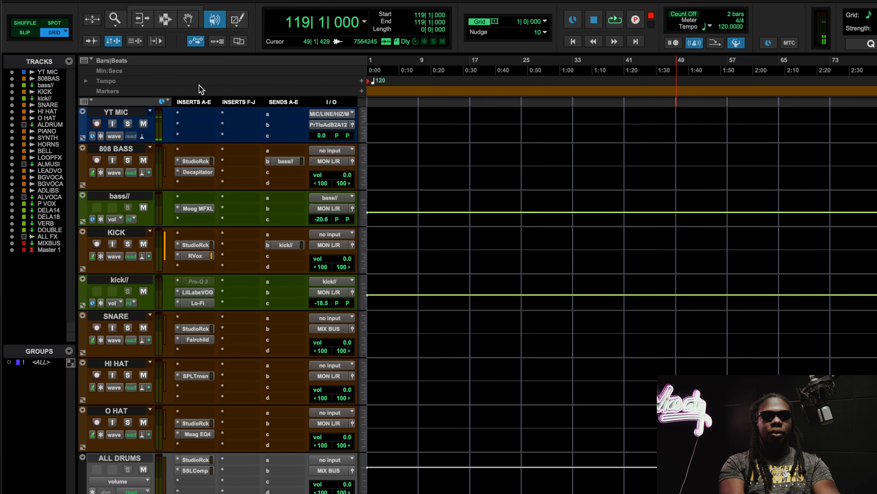
- Set the filter slope of the Moog plugin on the bass// track to 1 and close the plugin
left_click(204, 208)
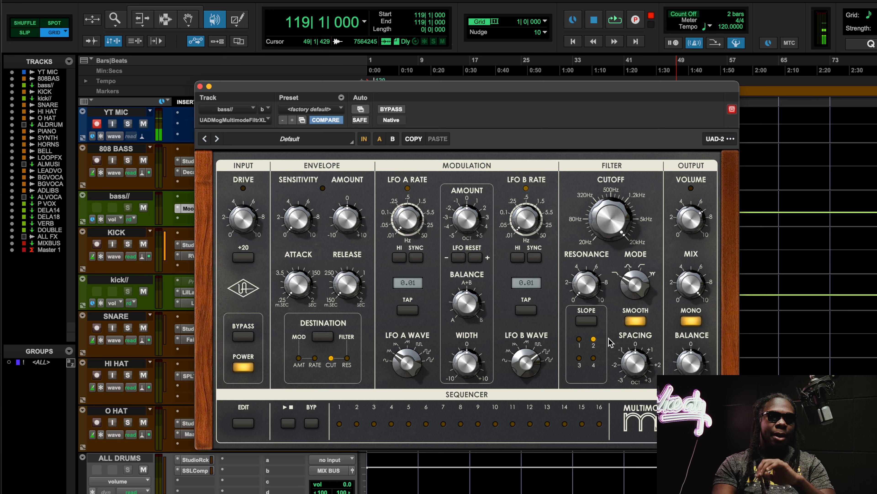
left_click(580, 342)
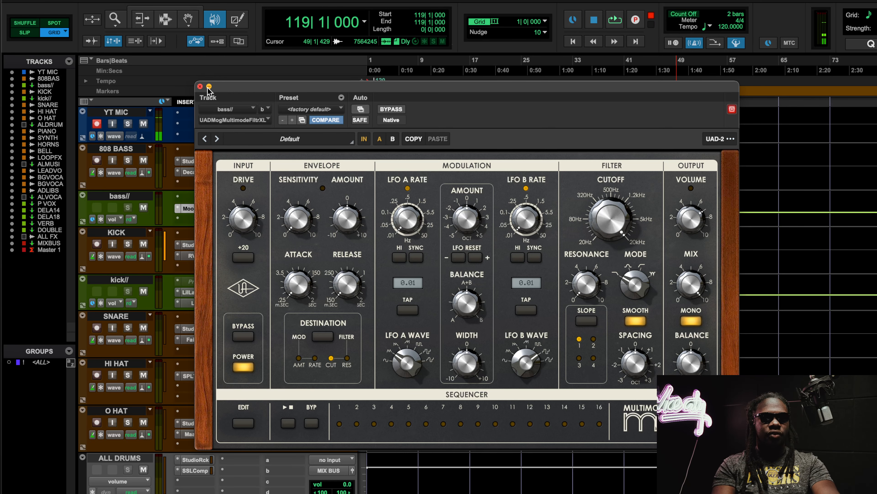
left_click(200, 87)
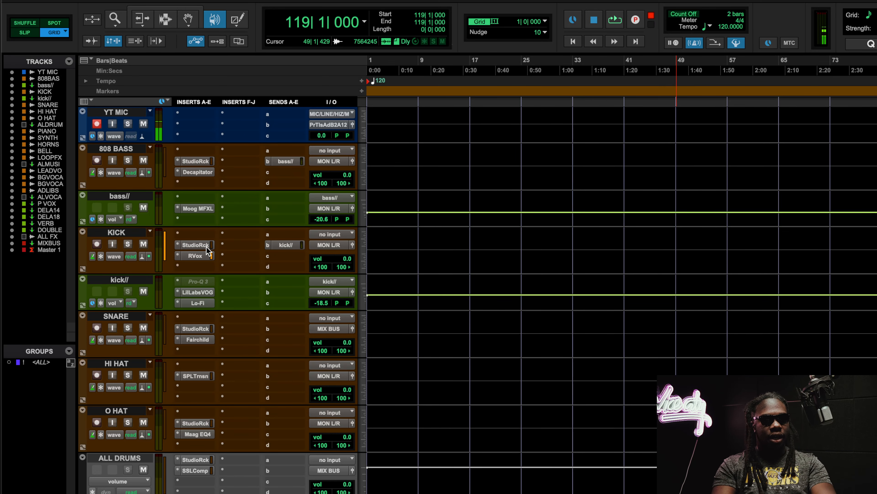
- Inspect the StudioRack and RVox inserts on the KICK track, checking RVox's compression and gate settings, and close them
left_click(195, 244)
left_click(189, 256)
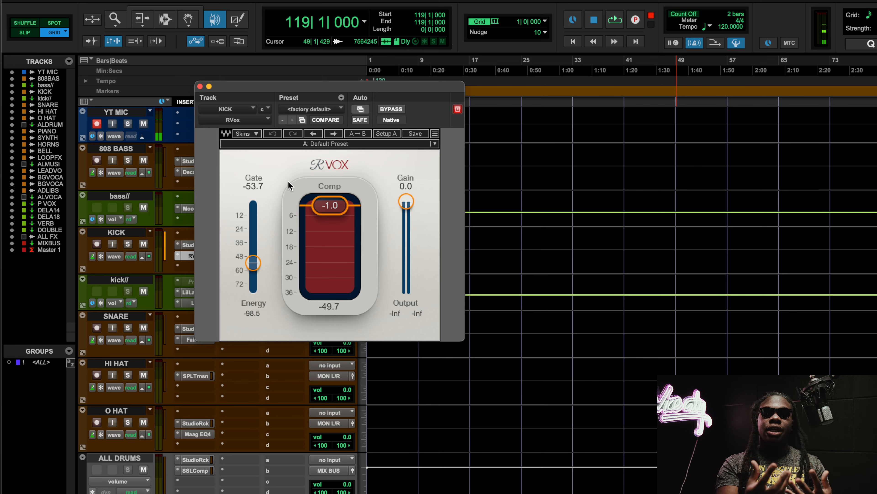
left_click(200, 86)
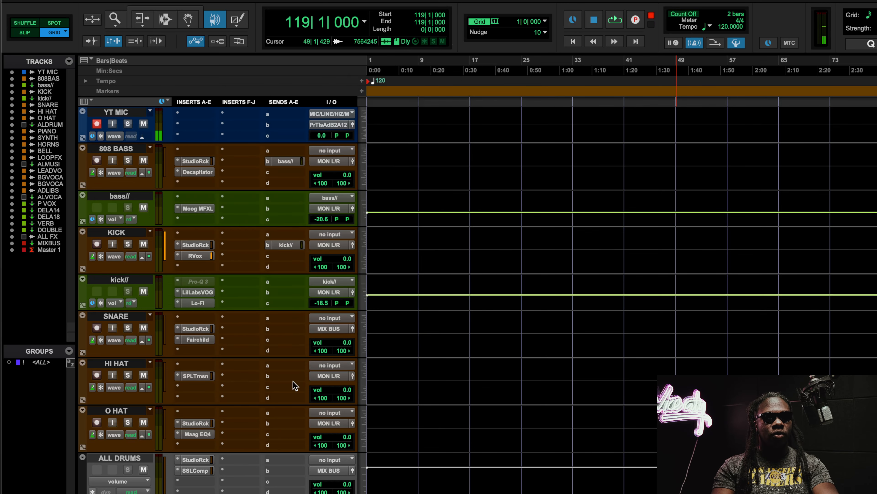
left_click(202, 260)
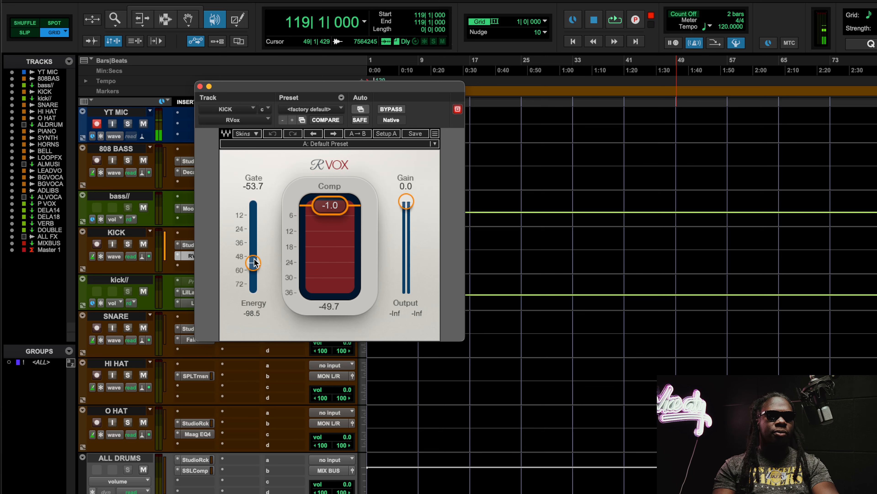
left_click(200, 86)
- Examine the Little Labs VOG, Pro-Q 3 and Lo-Fi inserts on the kick// track, activating Pro-Q 3 for viewing and deactivating it again
left_click(207, 291)
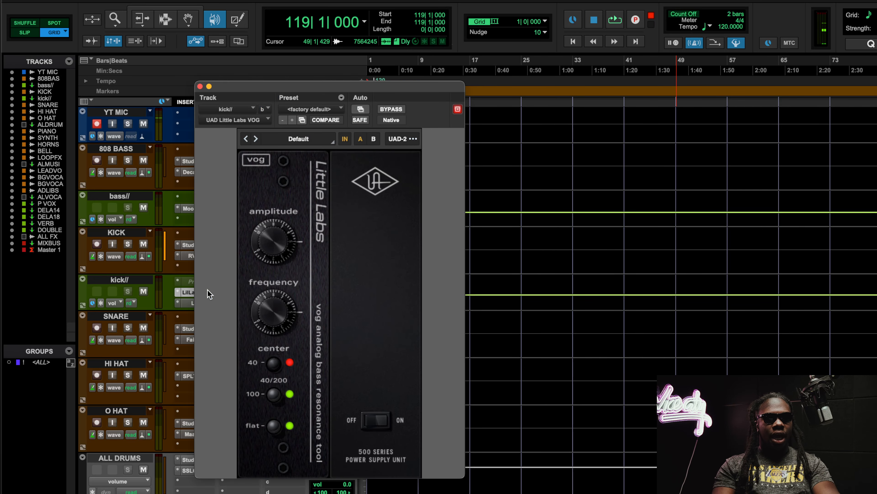
left_click_drag(301, 95, 367, 85)
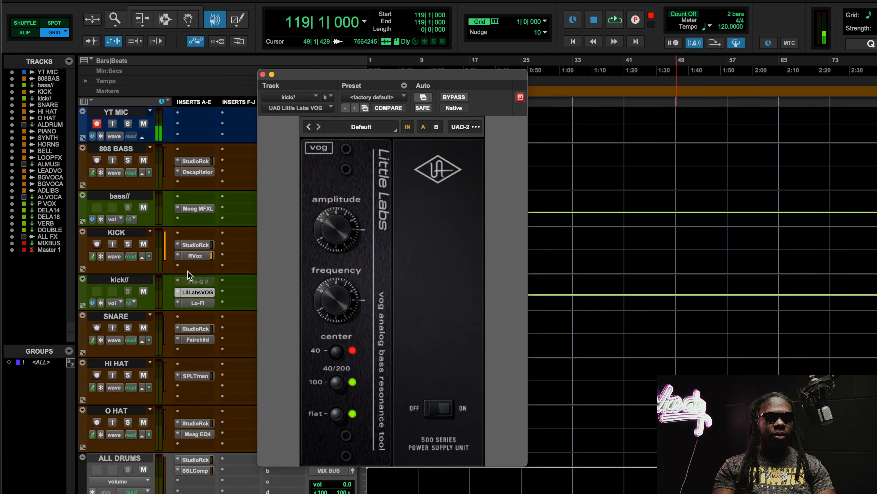
left_click(200, 281)
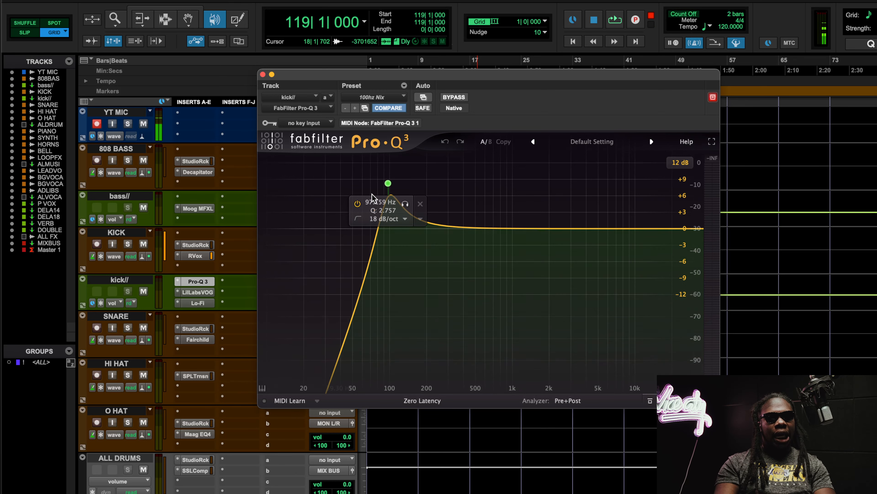
left_click(202, 292)
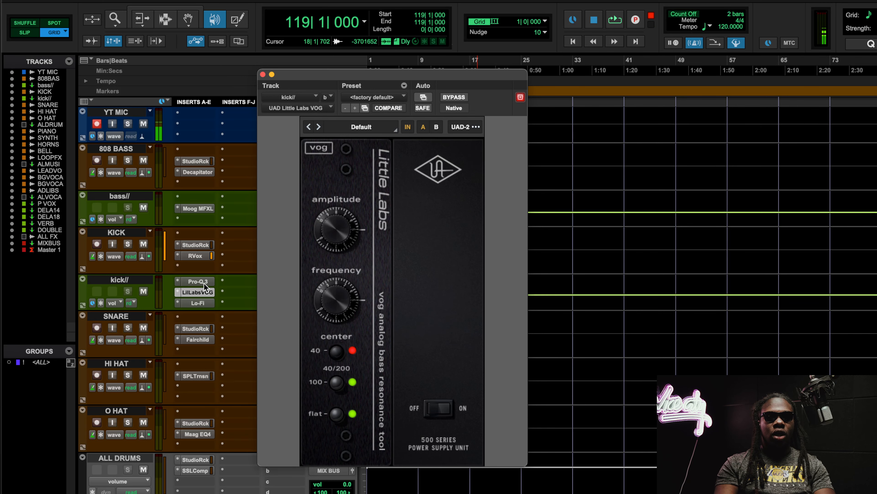
left_click(202, 282)
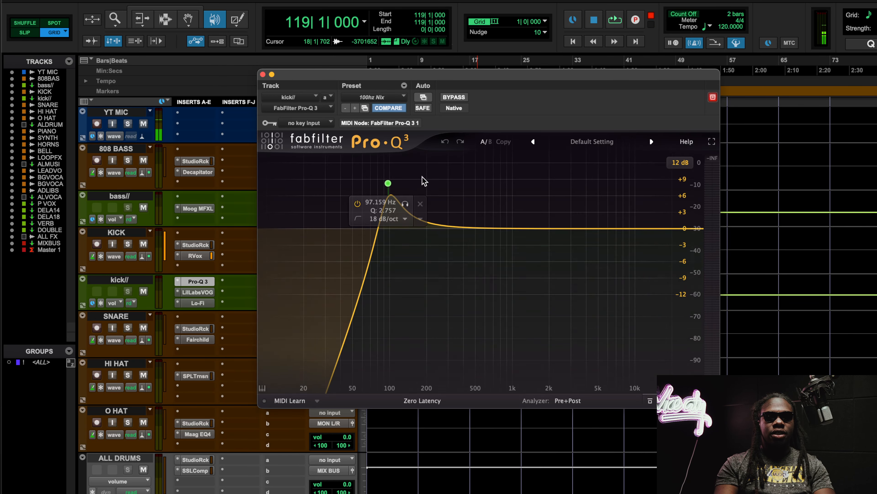
left_click(197, 292)
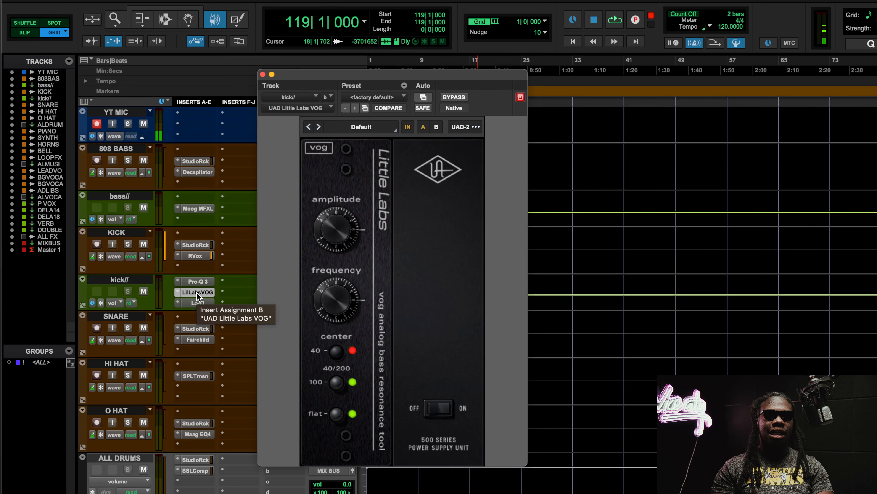
left_click(199, 301)
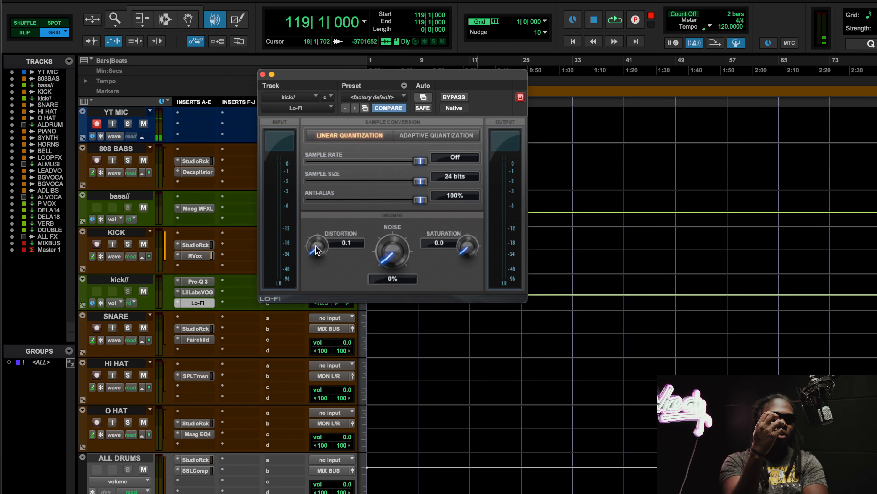
left_click(199, 282)
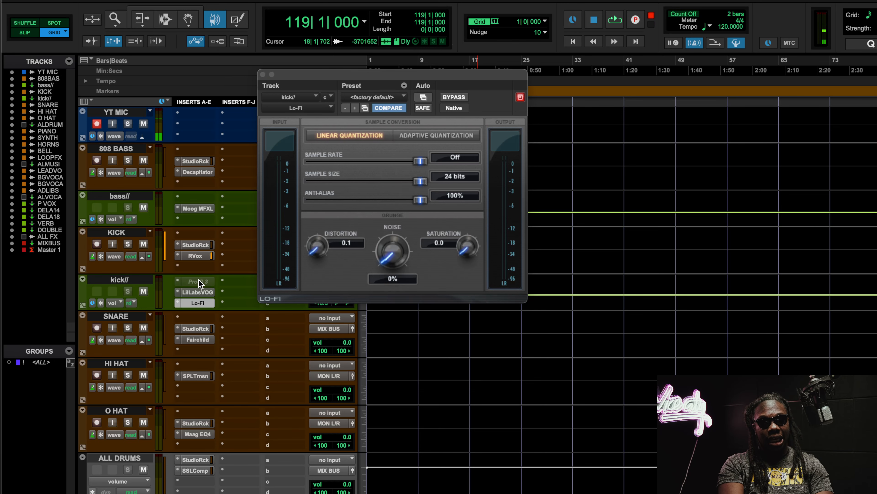
- Inspect the Fairchild compressor on the SNARE track and the SPL Transient Designer Plus on the HI HAT track, closing each plugin
left_click(198, 339)
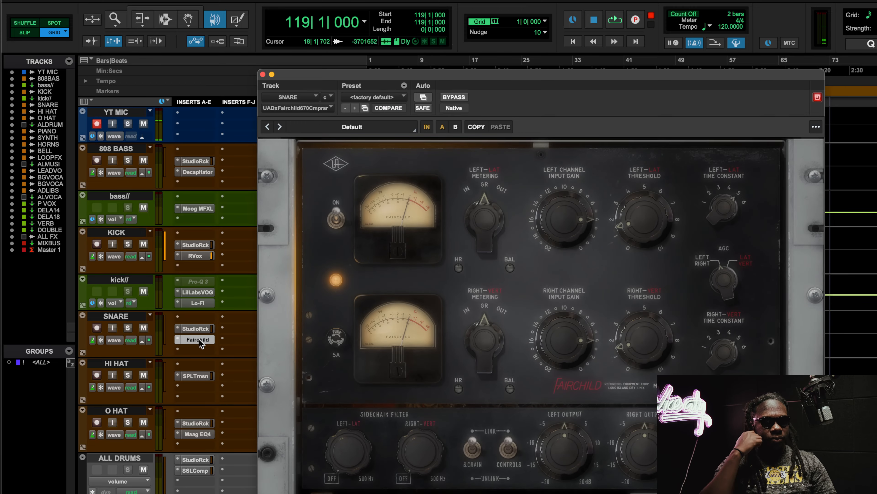
left_click_drag(413, 80, 300, 33)
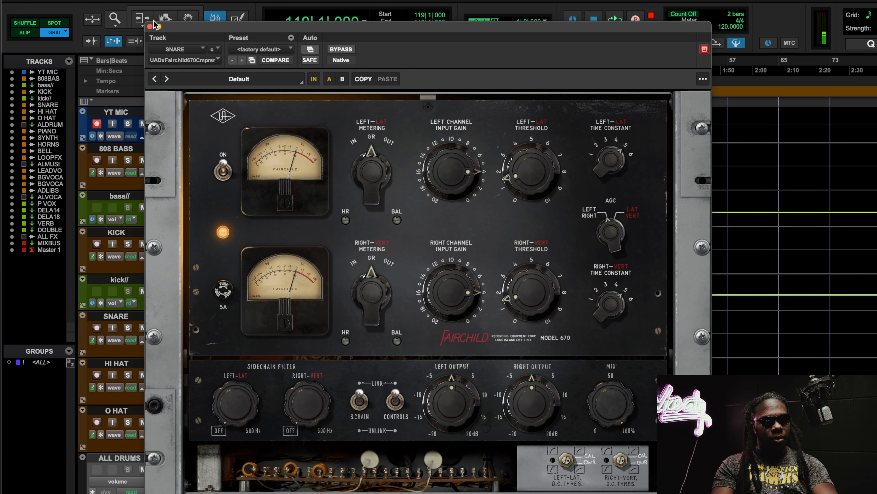
left_click(149, 26)
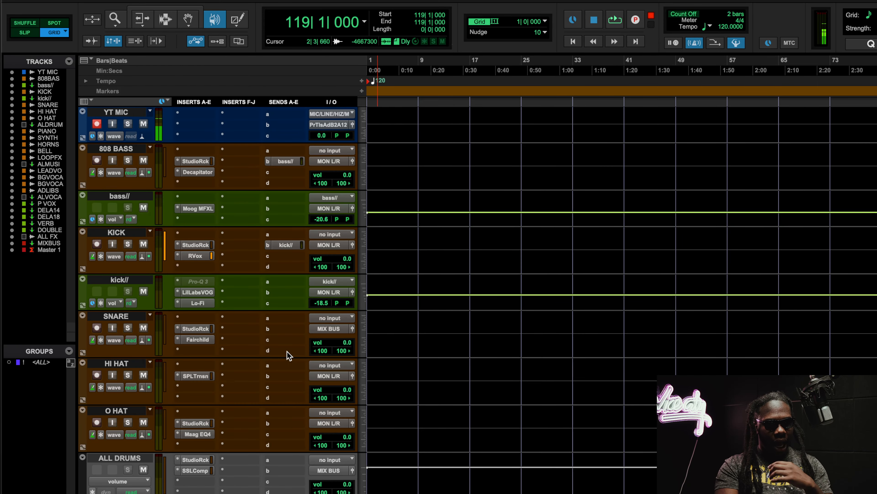
left_click(207, 376)
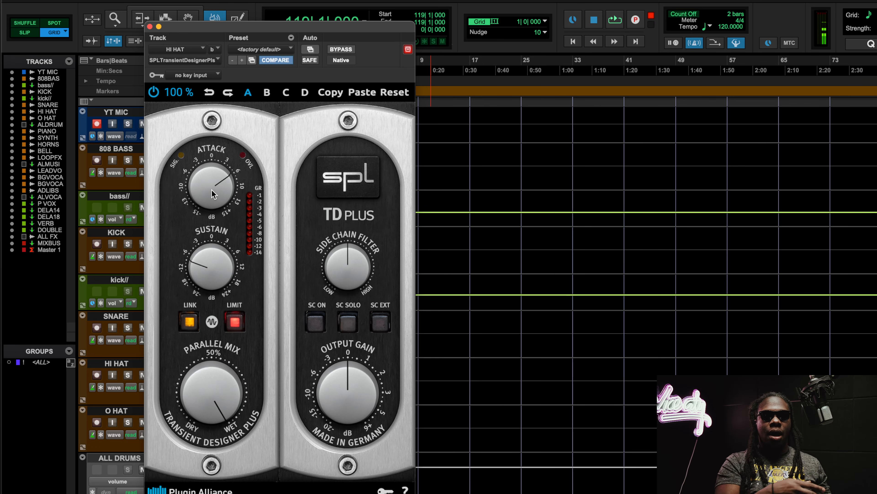
left_click(150, 27)
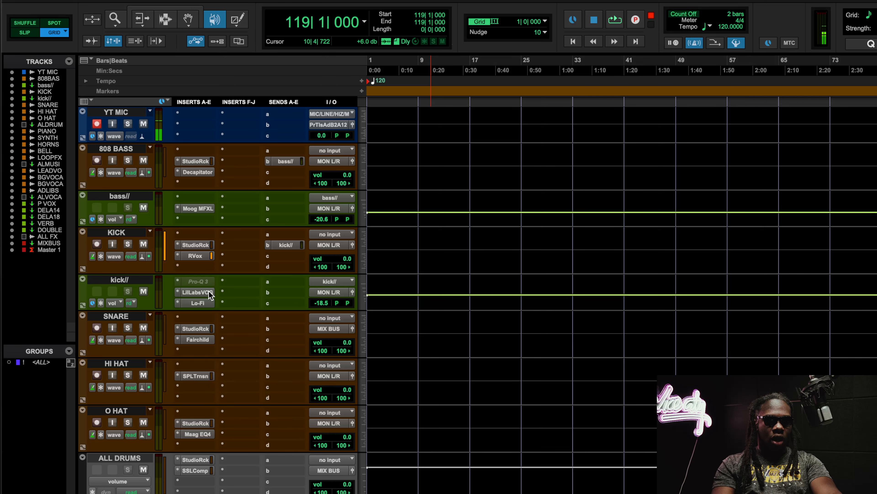
- Open the SSLGChannel in KICK's StudioRack, try an HMF gain of 8.8, reset that gain and close the plugin windows
left_click(196, 244)
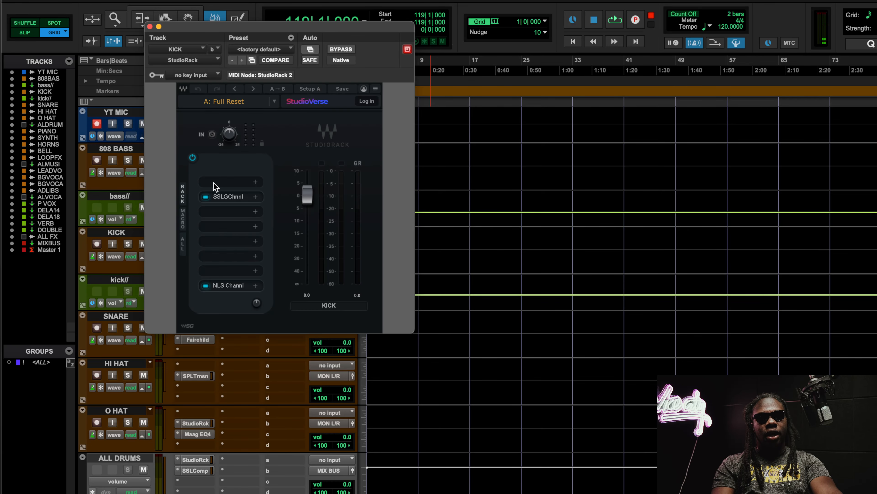
left_click(234, 196)
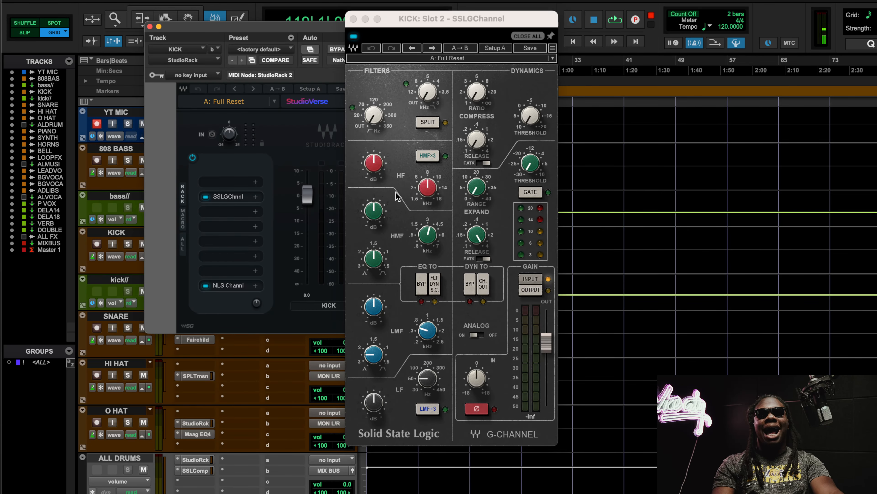
left_click_drag(376, 212, 393, 207)
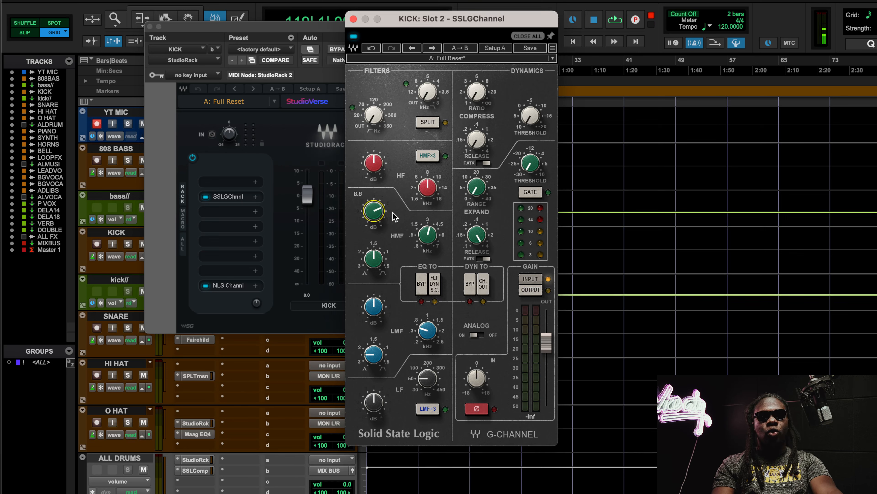
left_click(379, 204, "alt")
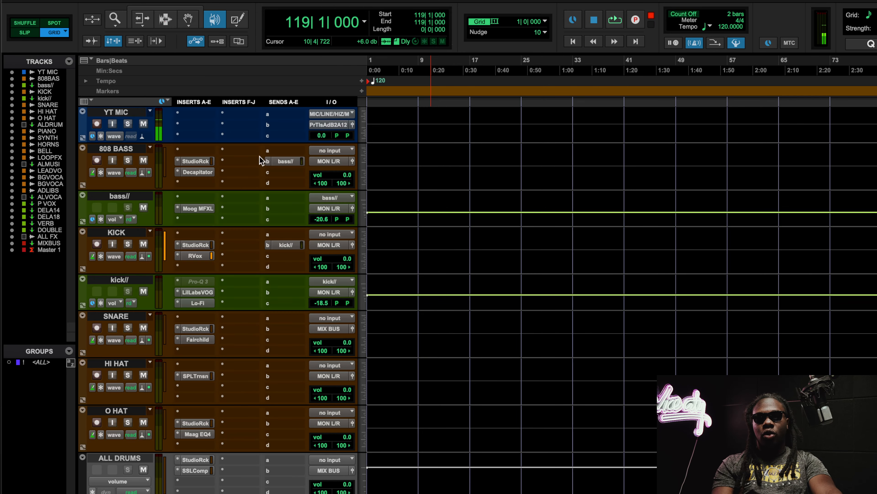
left_click(150, 26)
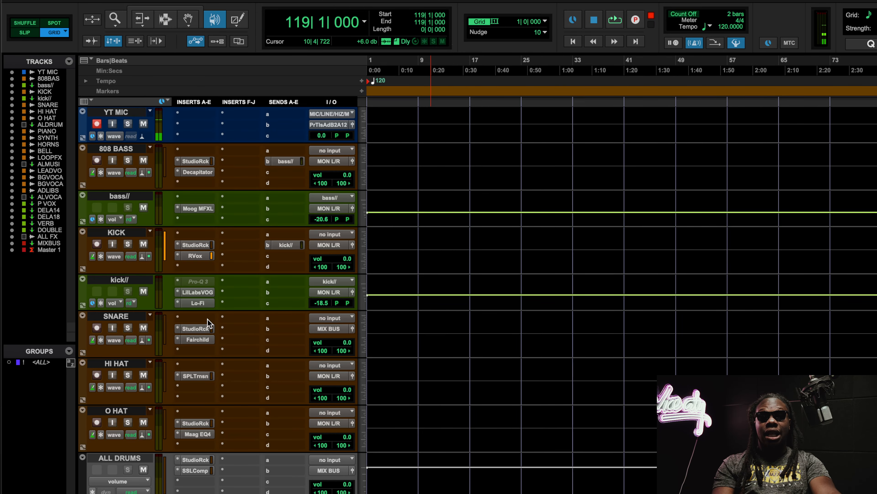
- Review the SPL Transient Designer Plus on the HI HAT track and the StudioRack and Maag EQ4 inserts on the O HAT track
left_click(204, 376)
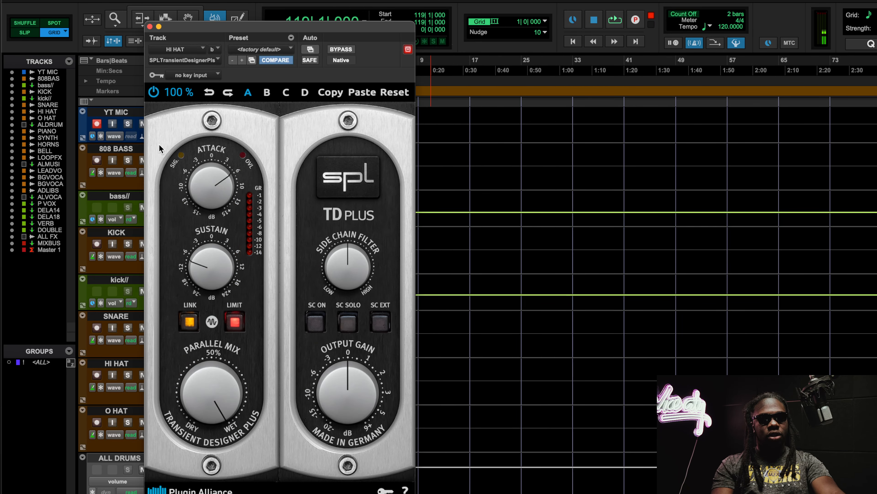
left_click(150, 26)
scroll(229, 144, "down", 3)
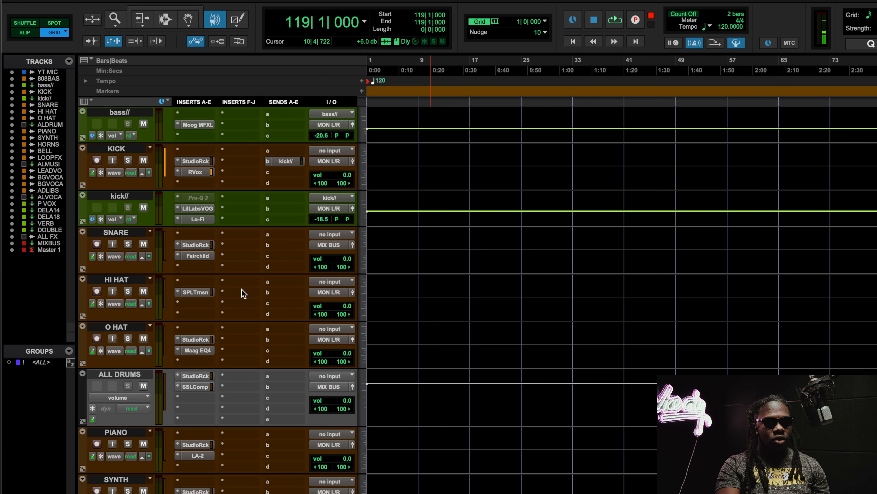
left_click(197, 339)
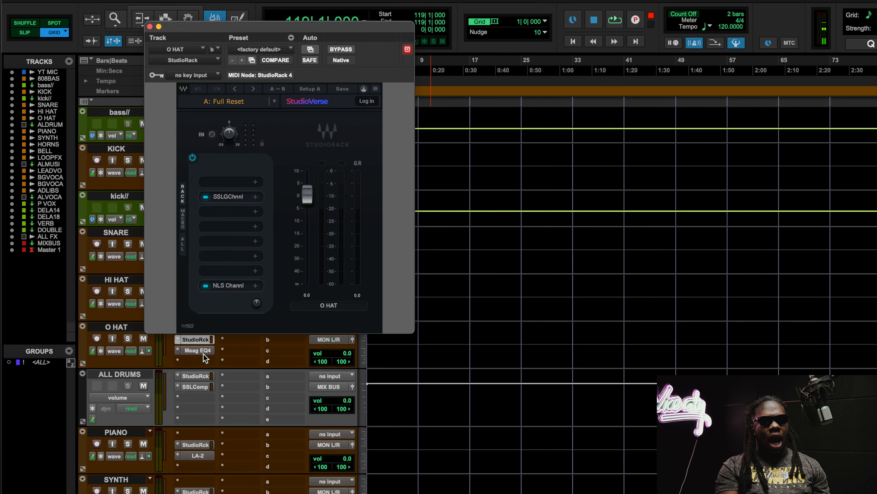
left_click(198, 350)
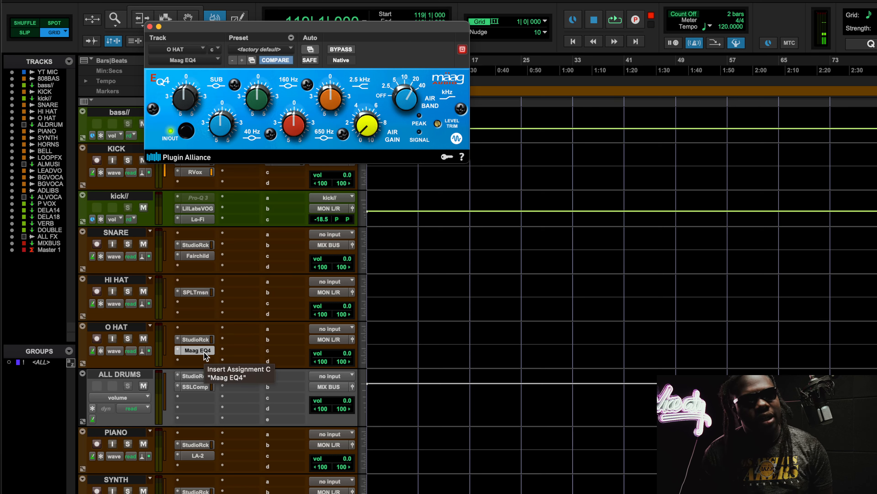
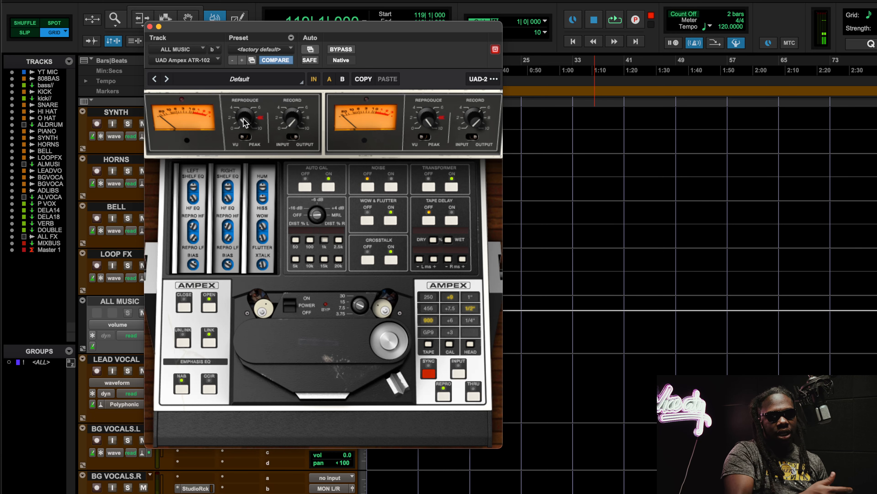
- Close the ATR-102 on ALL MUSIC and inspect the EQ3 7-Band, DeEsser and C4 inserts on the LEAD VOCAL track
left_click(150, 27)
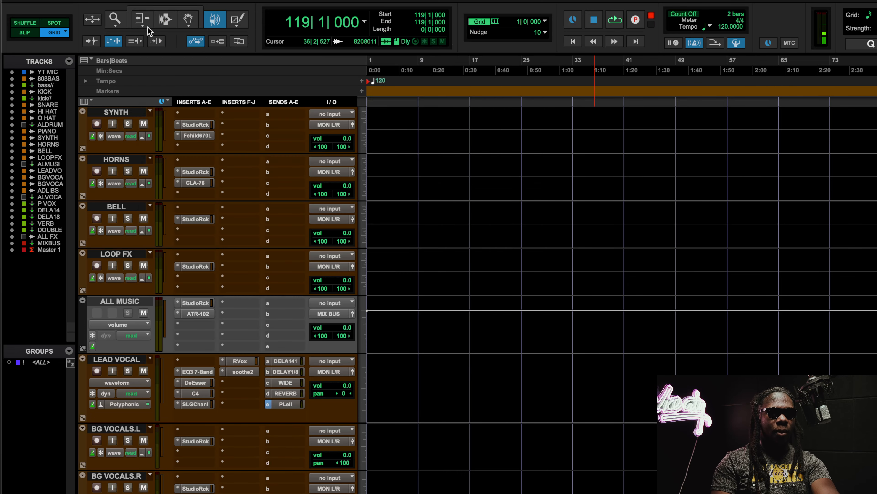
scroll(269, 273, "down", 3)
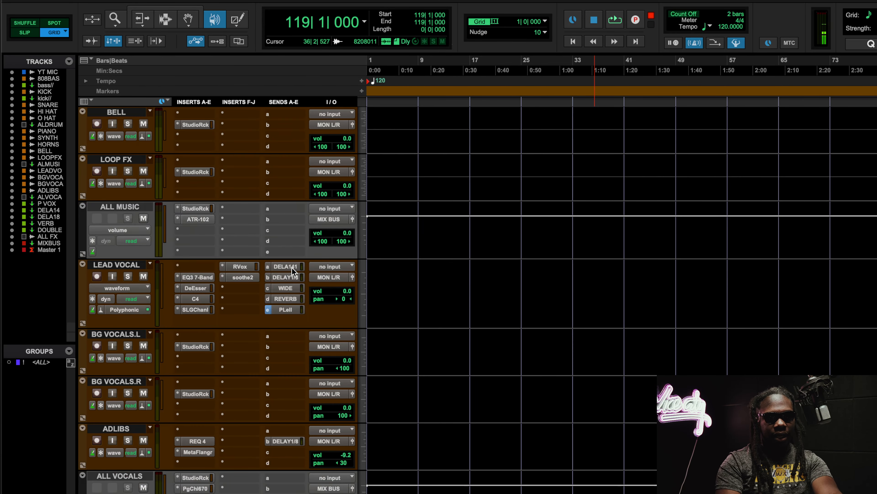
left_click(210, 277)
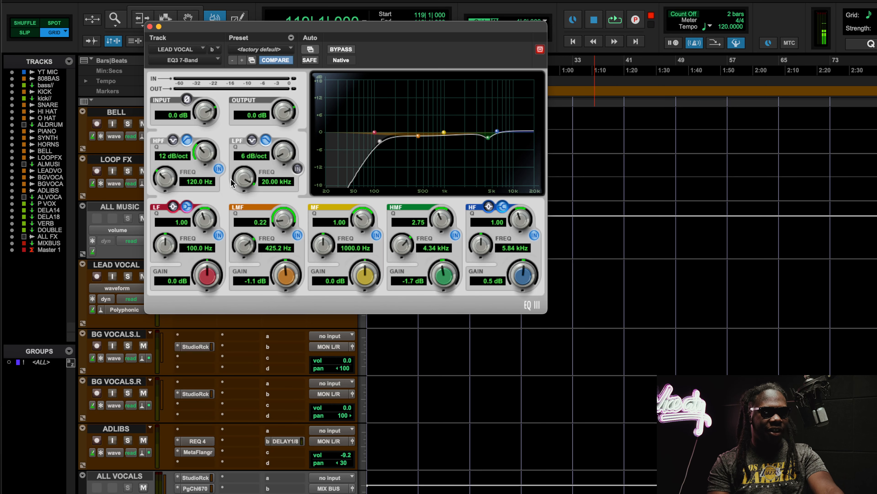
left_click(149, 27)
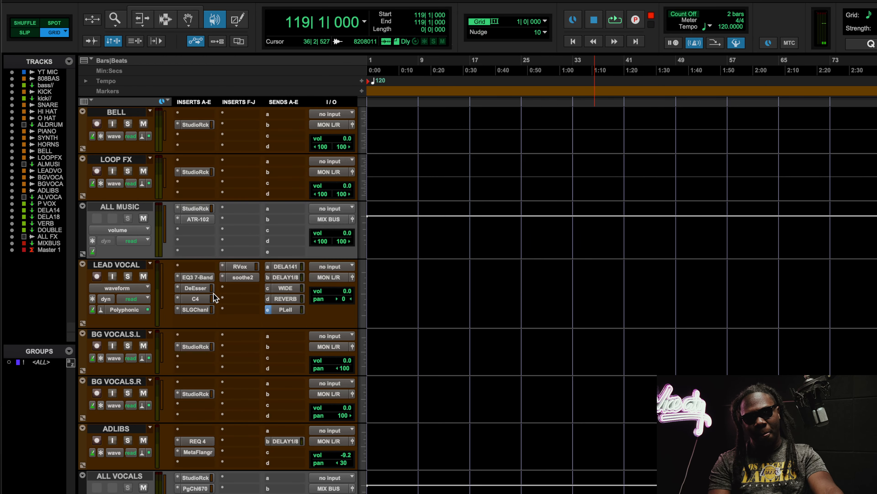
left_click(200, 288)
left_click(202, 299)
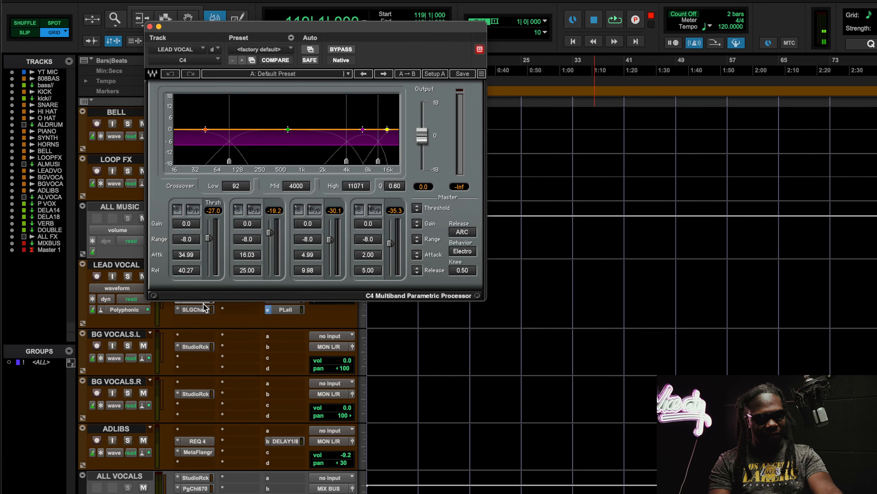
left_click(149, 27)
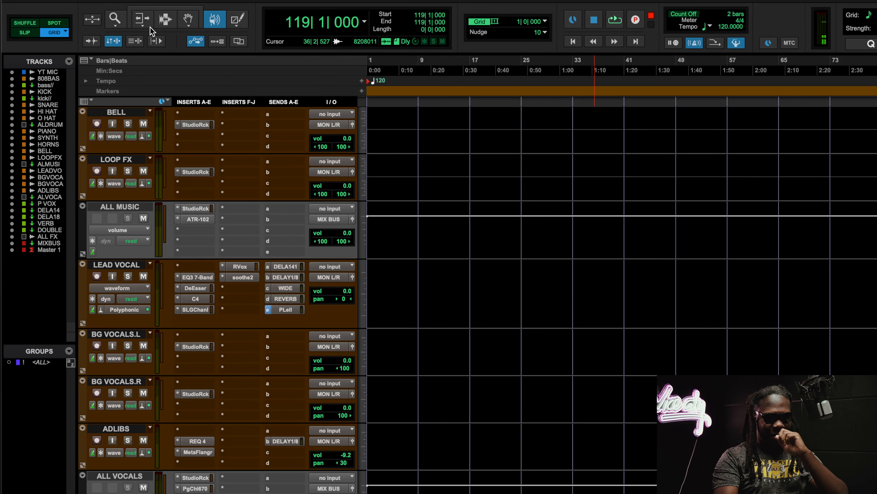
- Open the Distressor on the P VOX track, cycle through its audio modes and leave only HP active
scroll(334, 220, "down", 5)
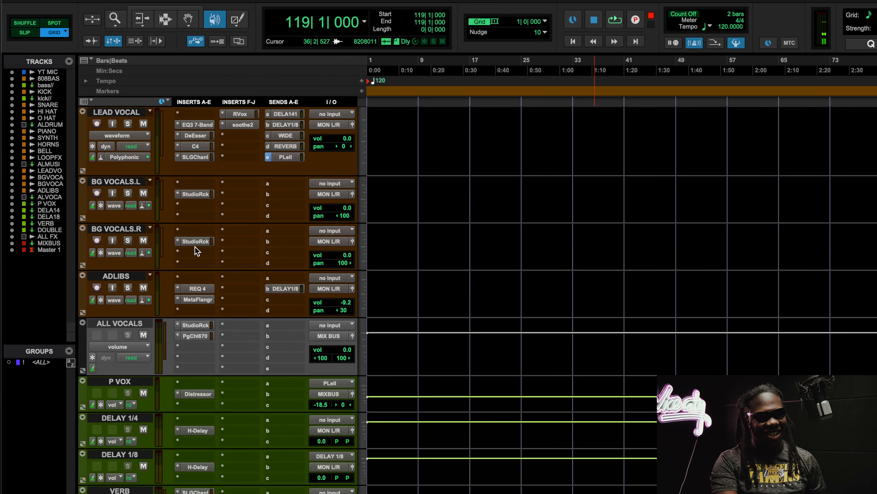
scroll(210, 314, "down", 2)
left_click(207, 325)
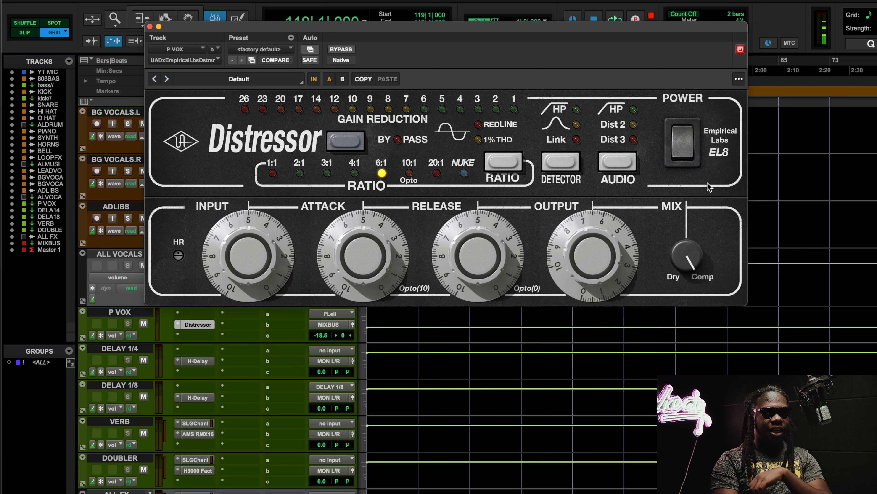
left_click(615, 169)
left_click(617, 168)
left_click(617, 169)
left_click(617, 169)
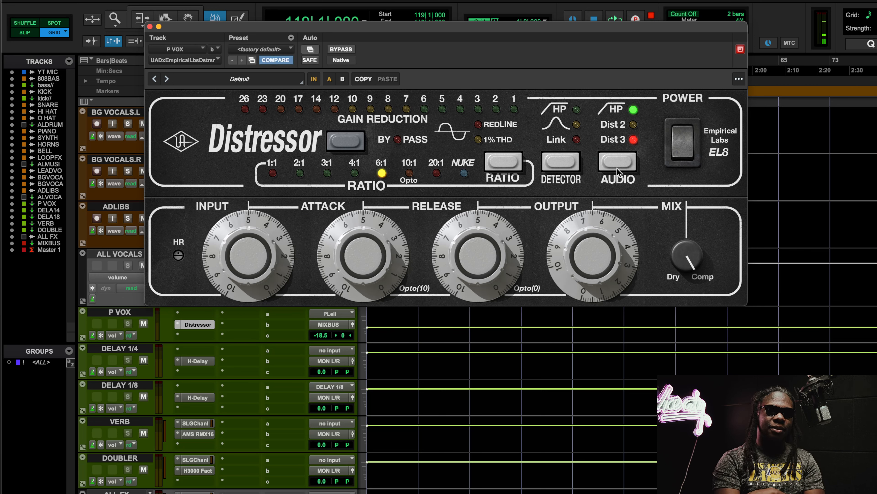
left_click(616, 169)
left_click(617, 169)
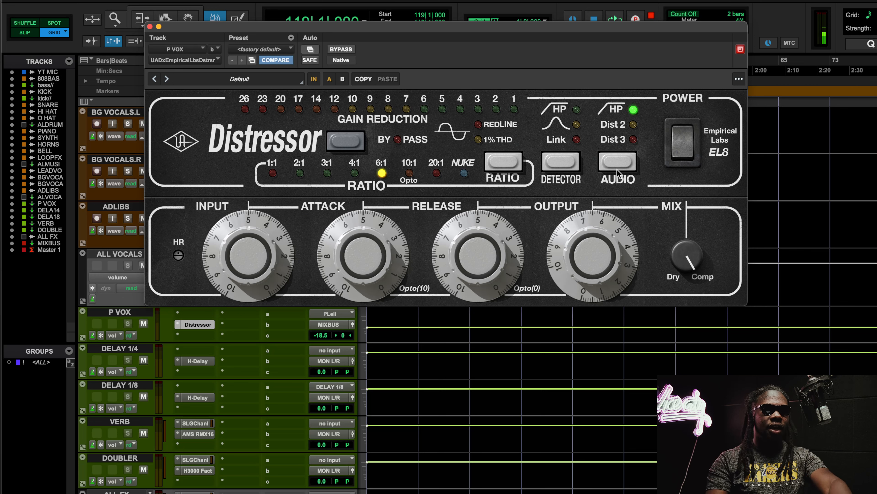
- Set the Distressor's ratio on the P VOX track to 1:1 and check its preset list
left_click(279, 176)
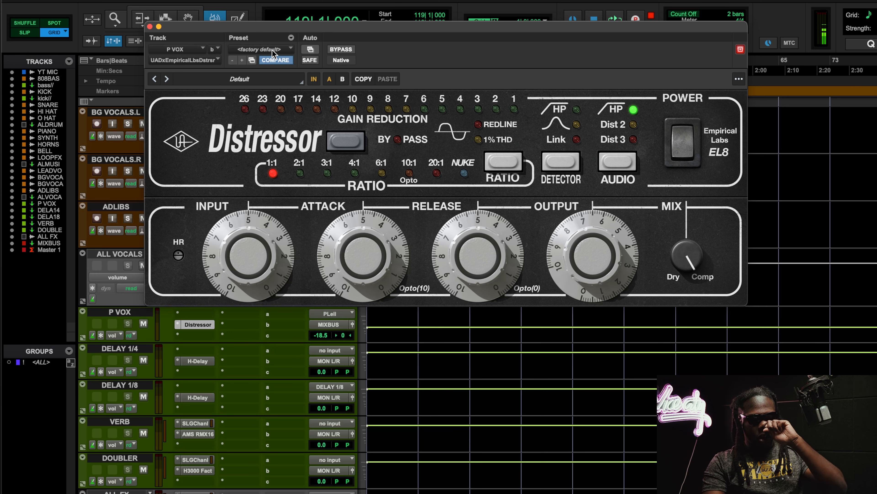
left_click(259, 49)
left_click(261, 52)
- Inspect the H-Delay plugins on the DELAY 1/4 and DELAY 1/8 tracks and the SSLGChannel on the VERB track, closing the last plugin
scroll(207, 346, "down", 3)
left_click(198, 314)
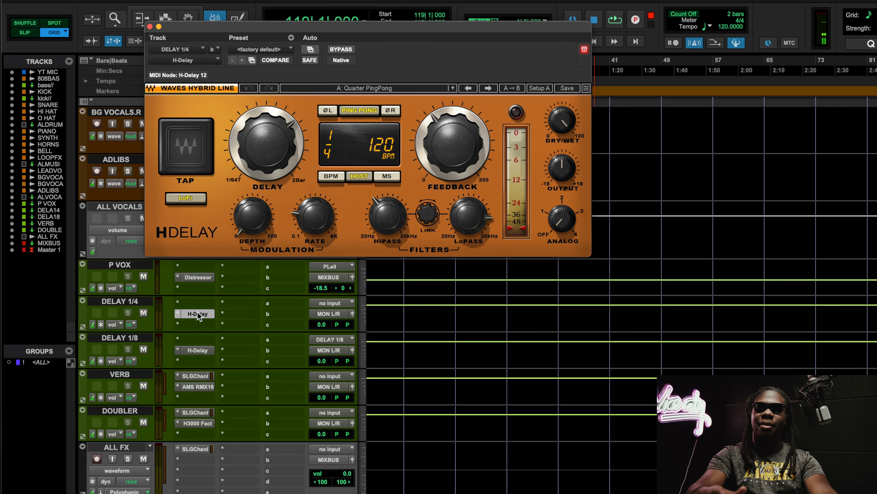
left_click(198, 350)
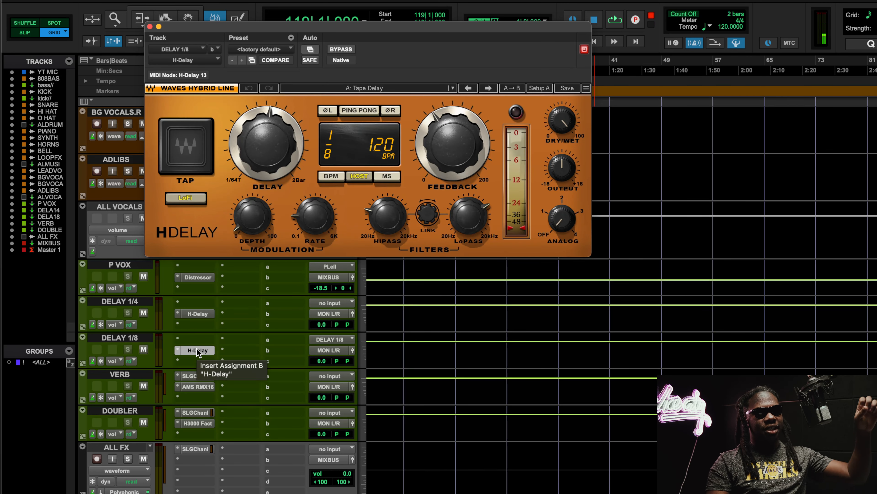
left_click(197, 349)
left_click(197, 375)
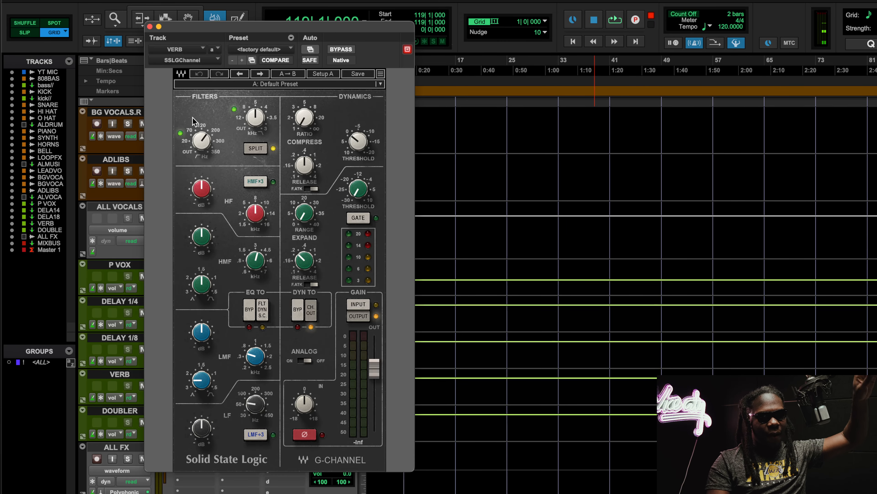
left_click(150, 26)
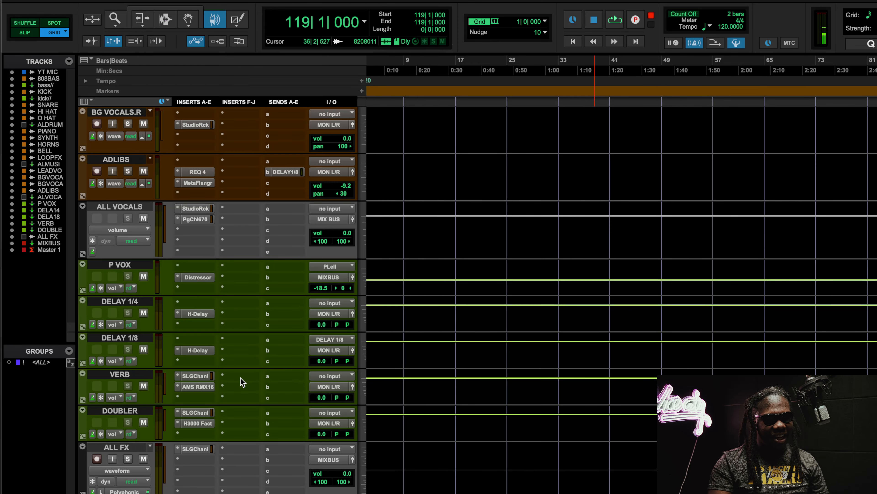
- Open the AMS RMX16 on the VERB track, try the CHORUS 1 program, return to AMBIENCE and review the program list
left_click(208, 385)
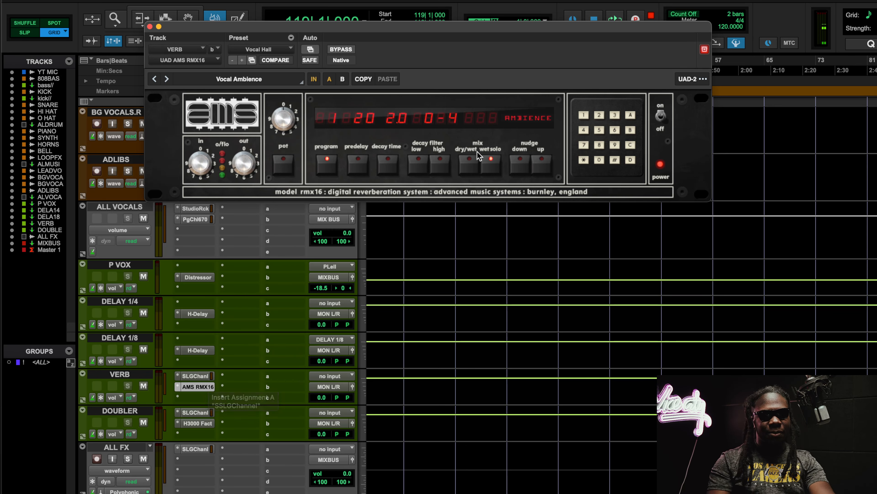
left_click(531, 117)
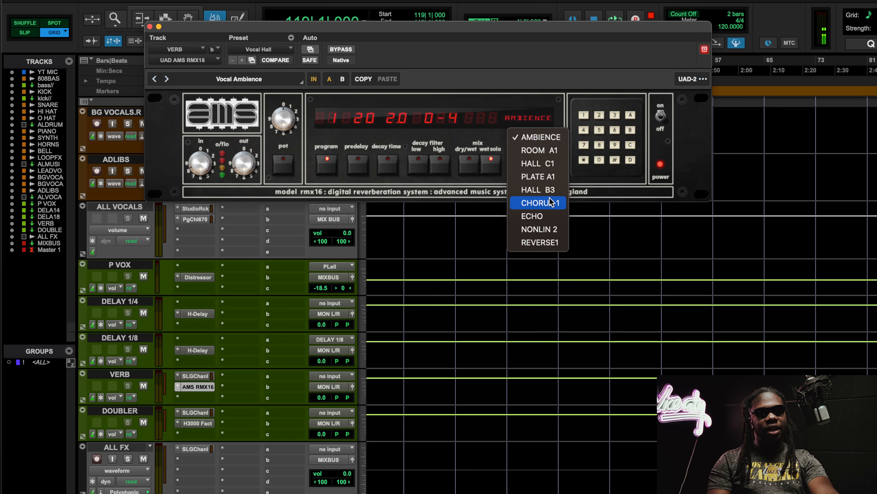
left_click(553, 203)
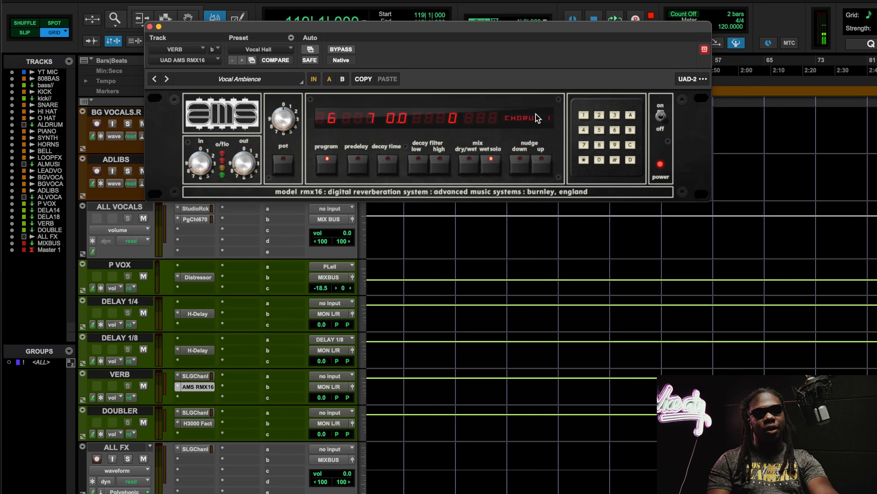
left_click(535, 112)
left_click(549, 139)
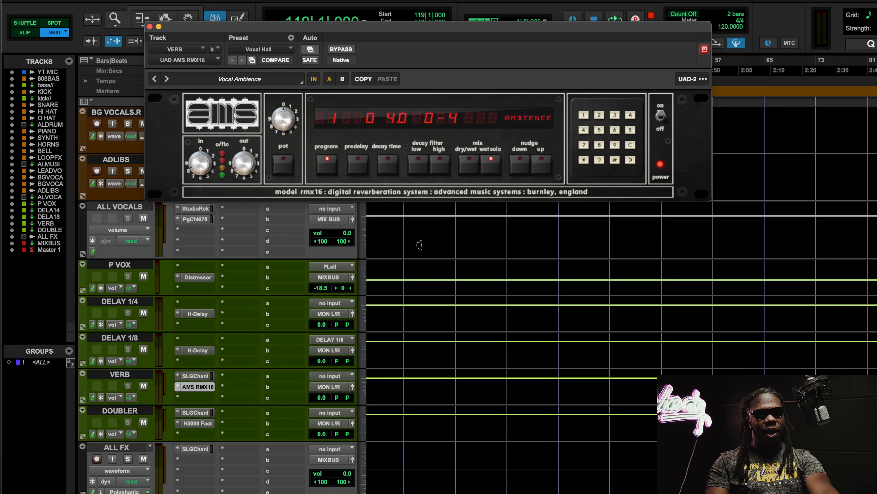
left_click(520, 114)
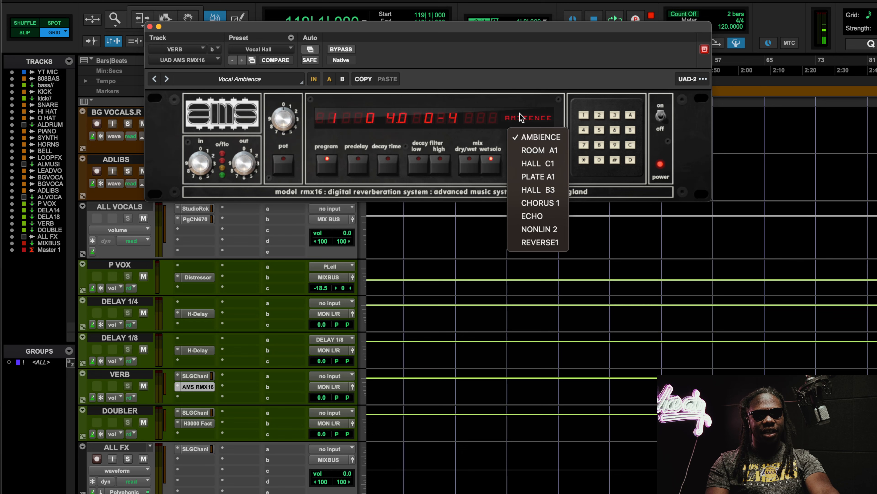
left_click(526, 85)
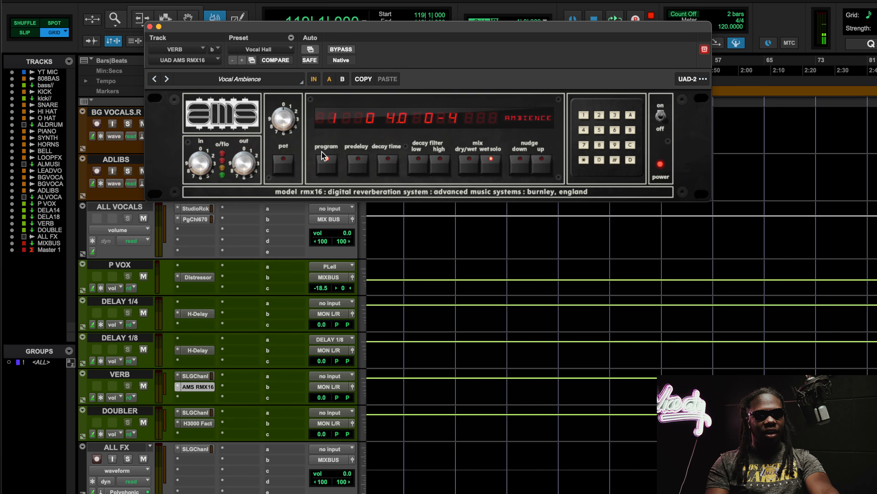
- Open the H3000 Factory on the DOUBLER track and look at its preset list
left_click(198, 423)
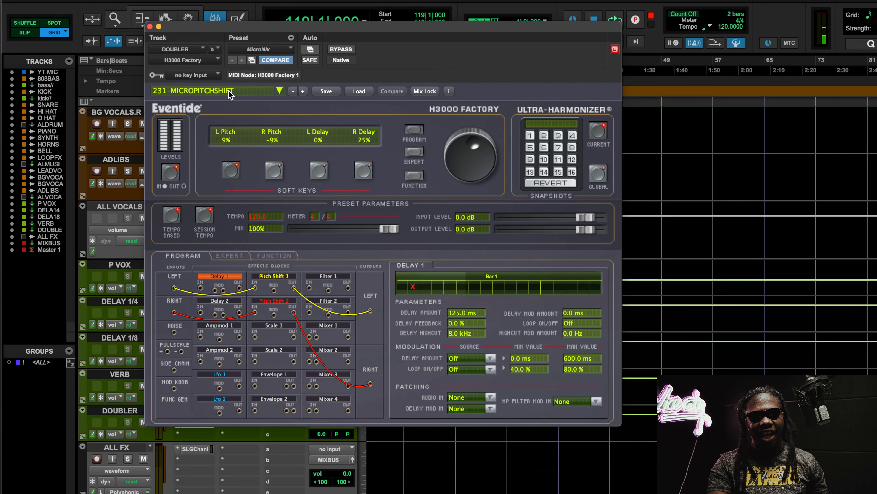
left_click(258, 91)
mouse_move(283, 116)
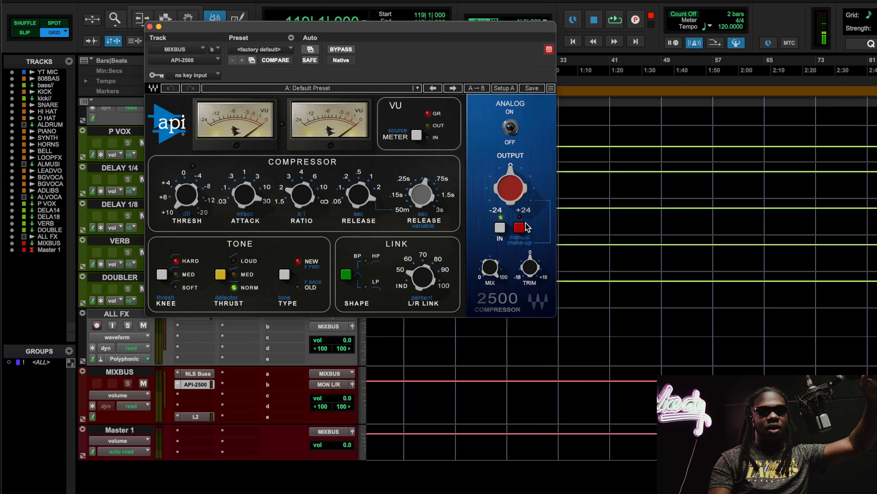
- Turn on manual make-up in the API-2500 compressor on the MIXBUS track and try out its output knob
left_click(521, 227)
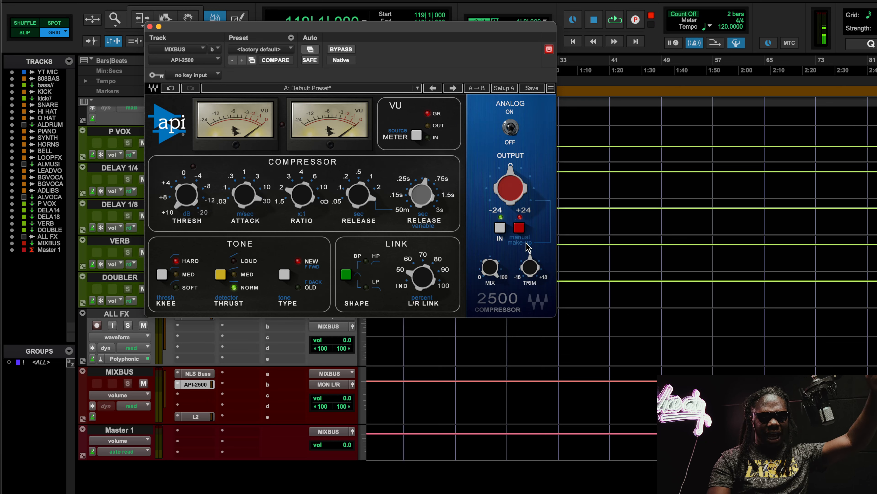
left_click_drag(505, 196, 514, 211)
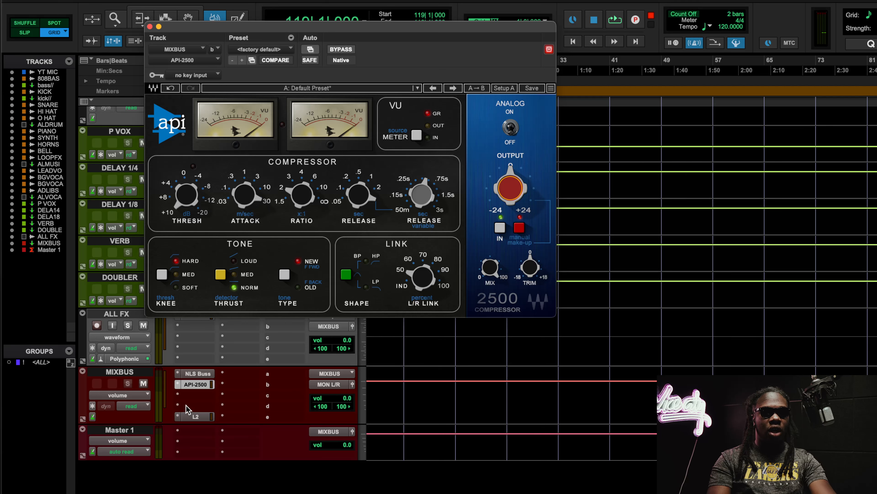